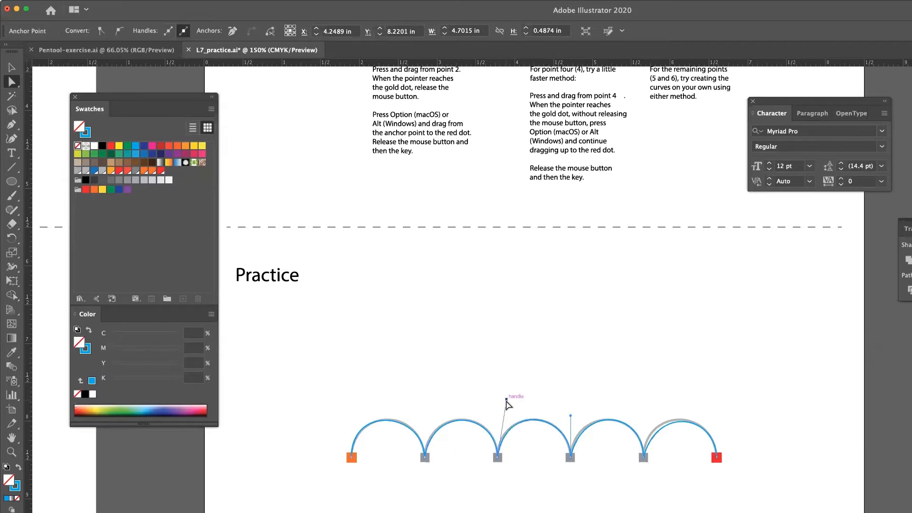
- Adjust the direction handles at the start of the fourth and fifth practice arches to fit the gray guide, and deselect the path
left_click(548, 390)
left_click(628, 429)
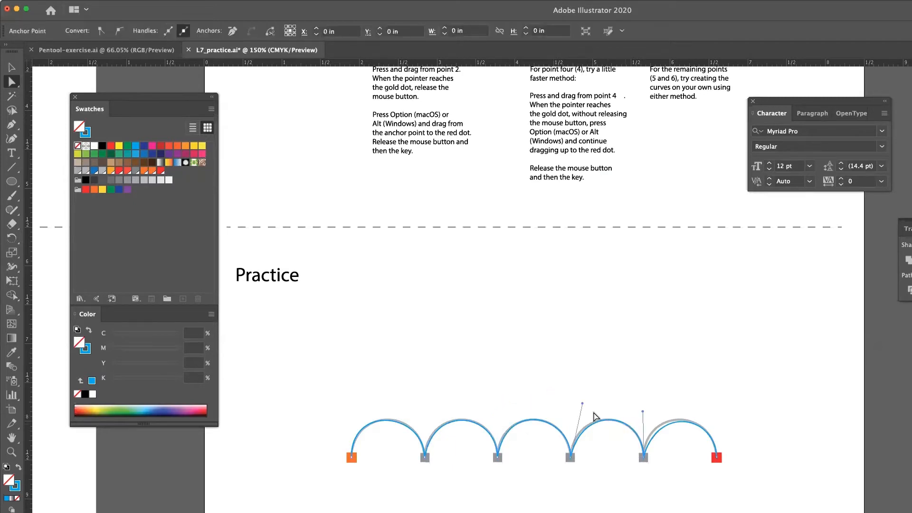
left_click_drag(581, 405, 579, 404)
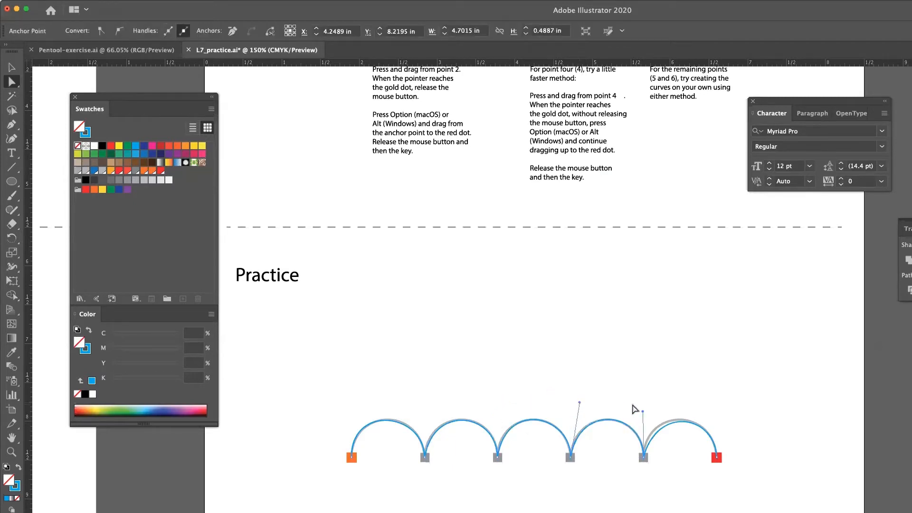
left_click(674, 423)
left_click_drag(658, 404, 651, 399)
key("super+shift+a")
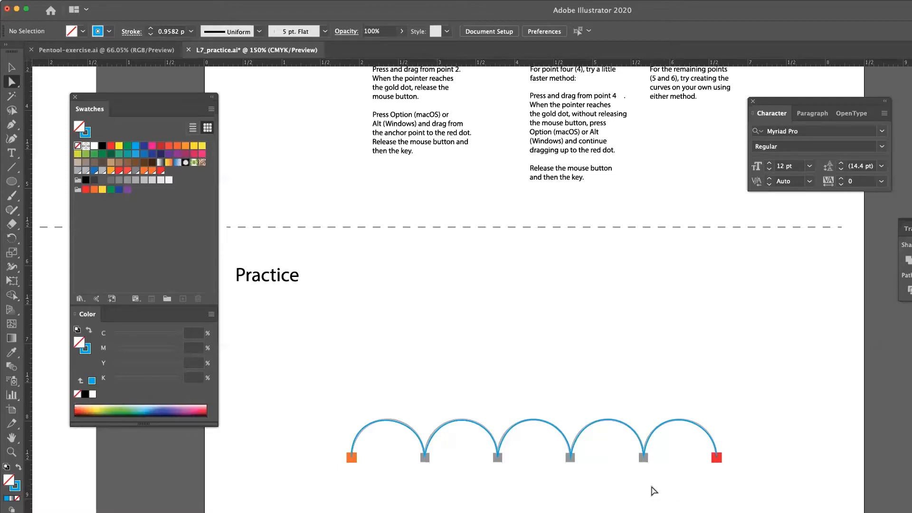
- Draw an S-shaped path of five points in the blank area above the practice arches with the Curvature tool
scroll(654, 490, "right", 3)
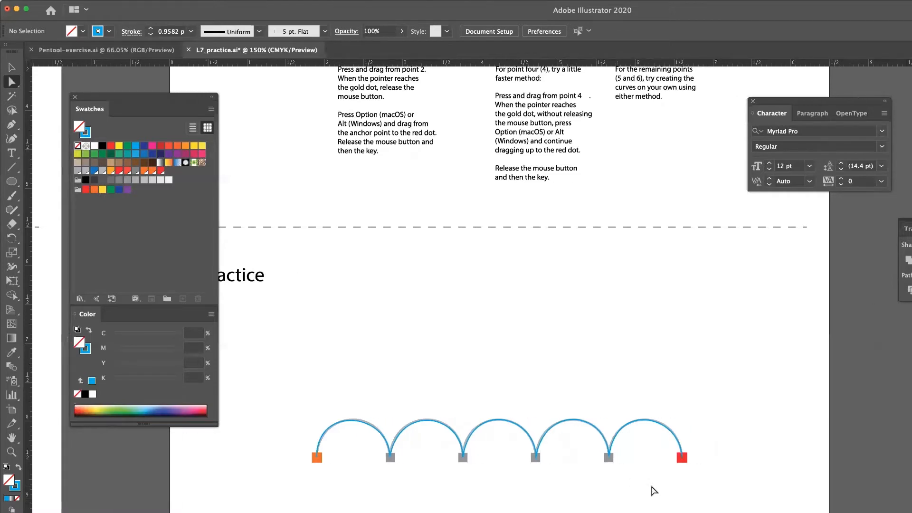
scroll(653, 490, "left", 5)
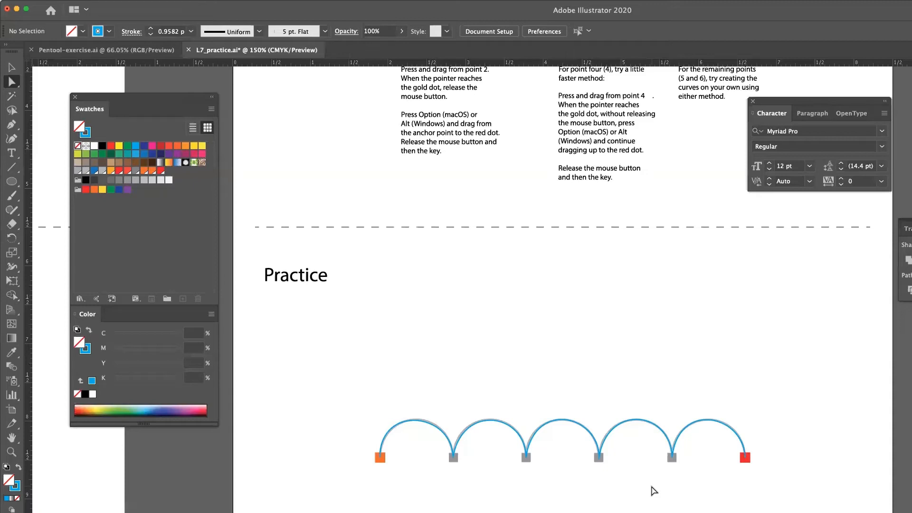
left_click(14, 138)
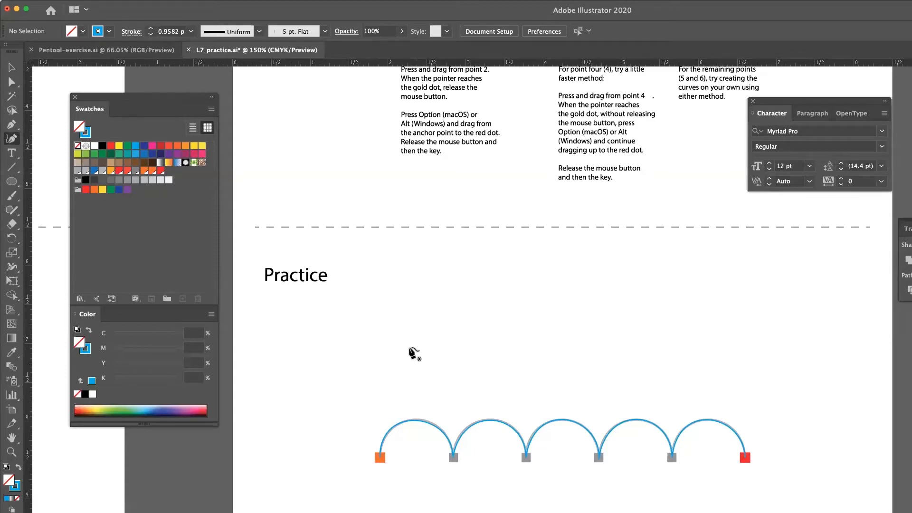
left_click(382, 339)
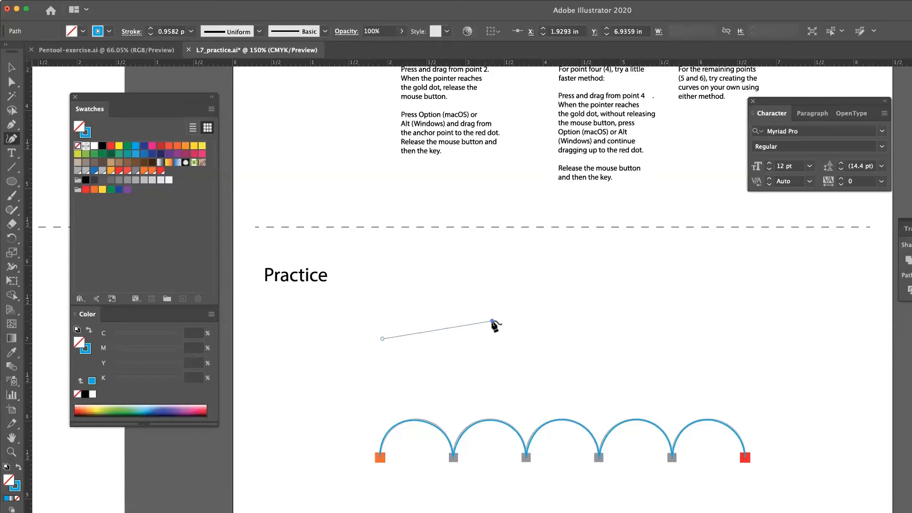
left_click(492, 321)
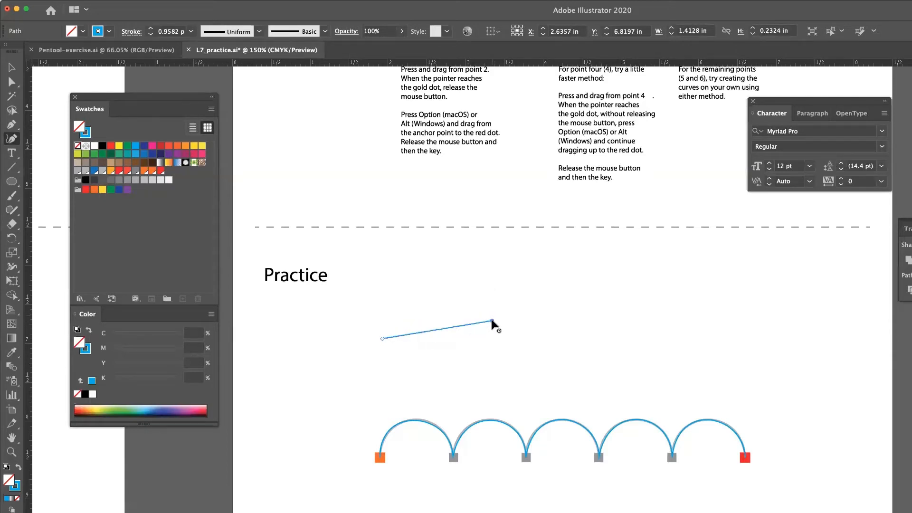
left_click_drag(492, 321, 450, 272)
left_click(449, 272)
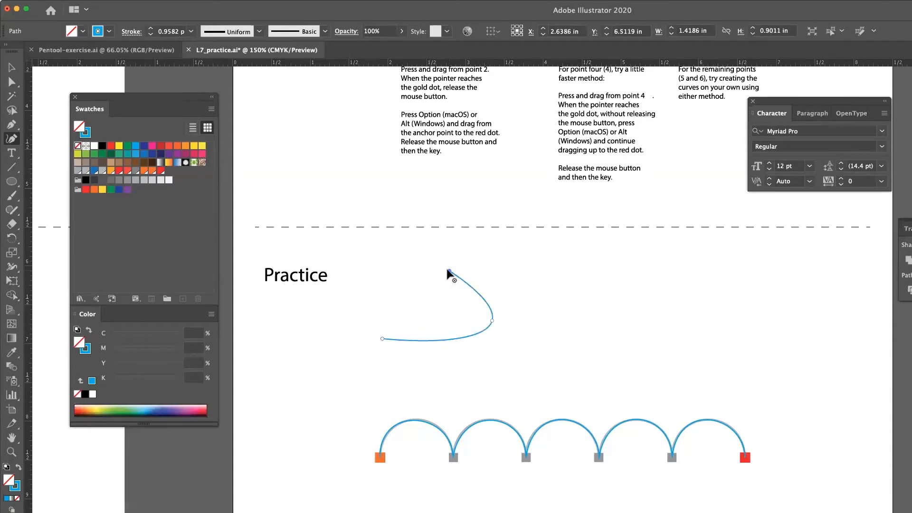
left_click(573, 260)
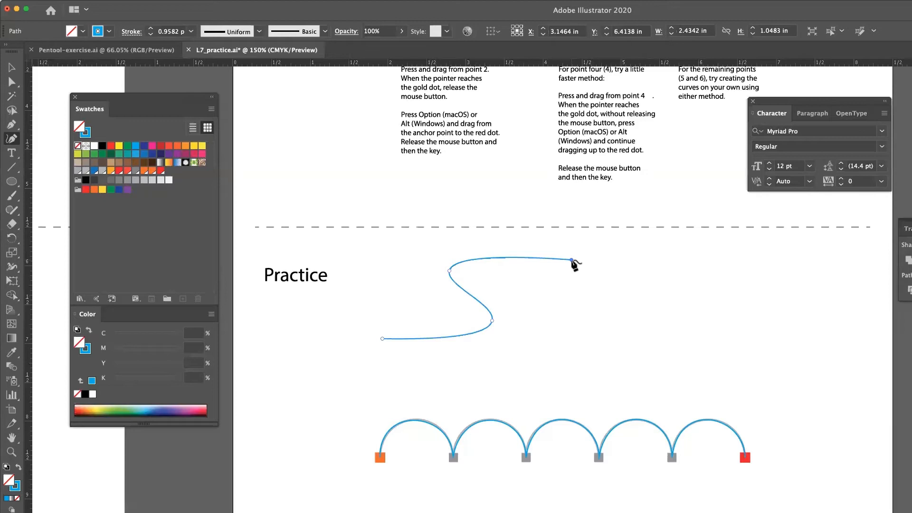
left_click_drag(572, 260, 579, 287)
left_click(571, 259)
left_click(584, 295)
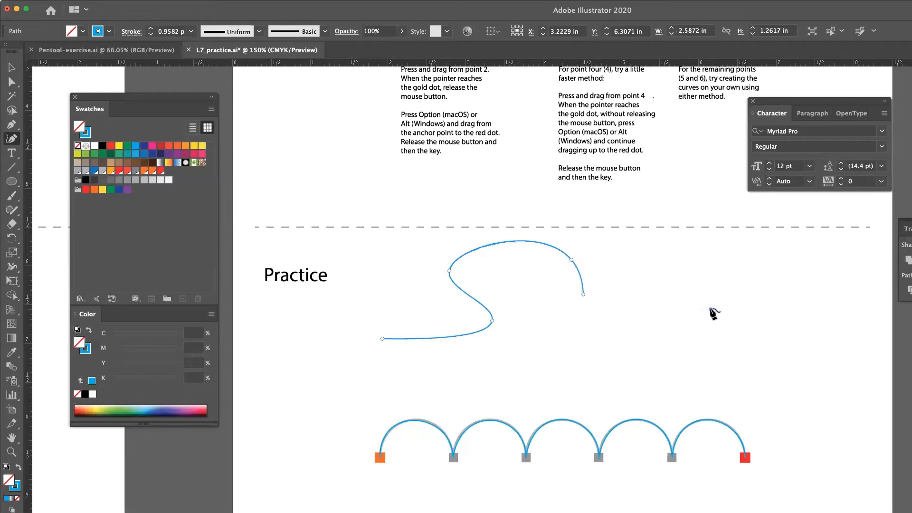
- Extend the freeform curvature path with four more points, reaching outward and doubling back beneath the S-shape
left_click(698, 298)
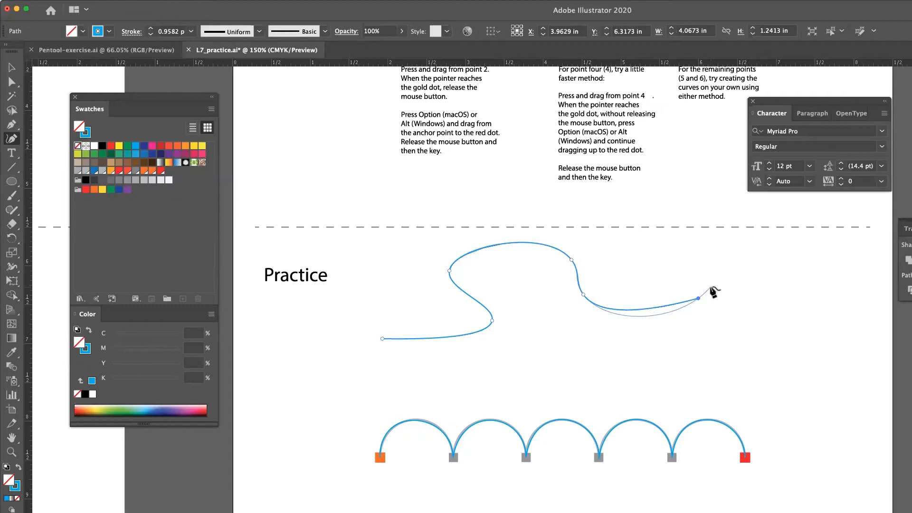
left_click_drag(712, 288, 762, 327)
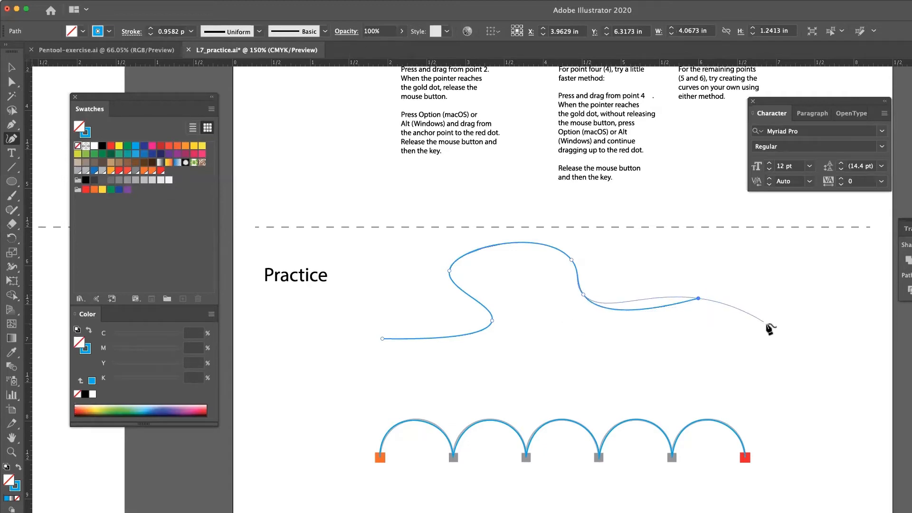
left_click(766, 327)
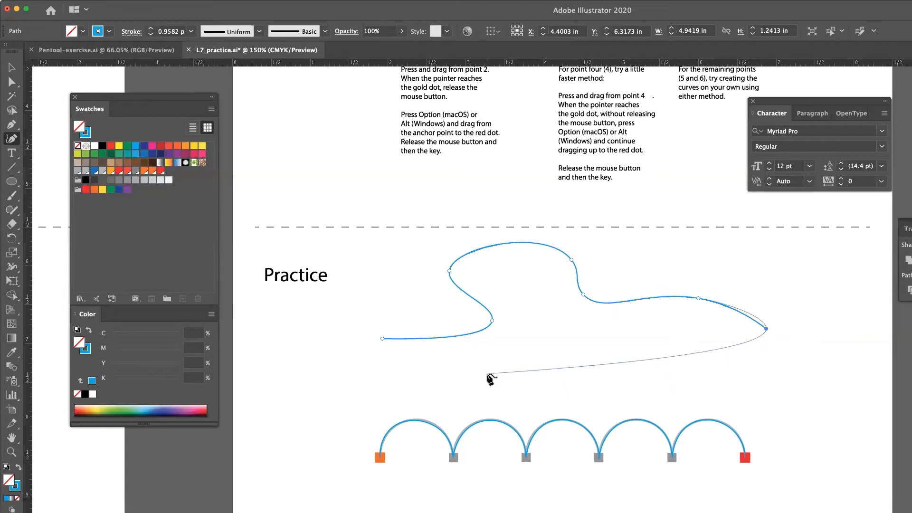
left_click_drag(473, 343, 433, 371)
left_click(433, 370)
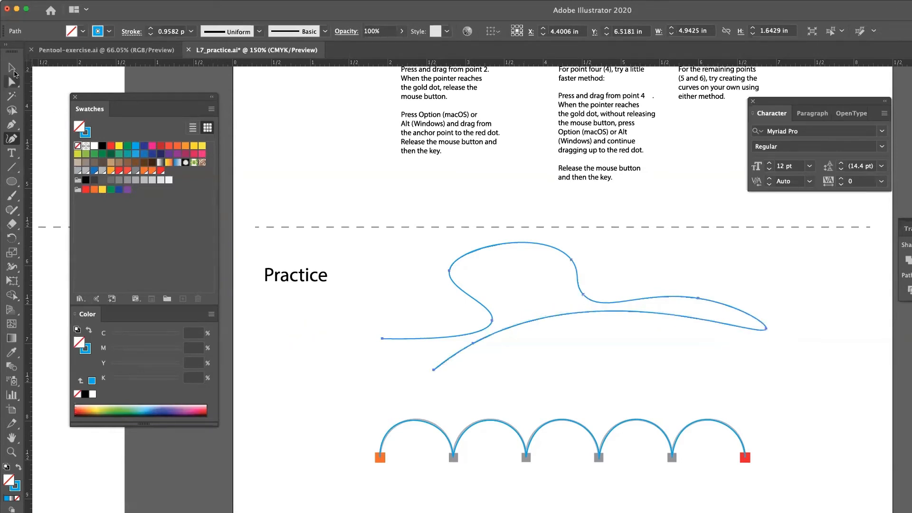
- Delete the freeform curvature path above the practice arches
left_click(12, 69)
left_click(504, 327)
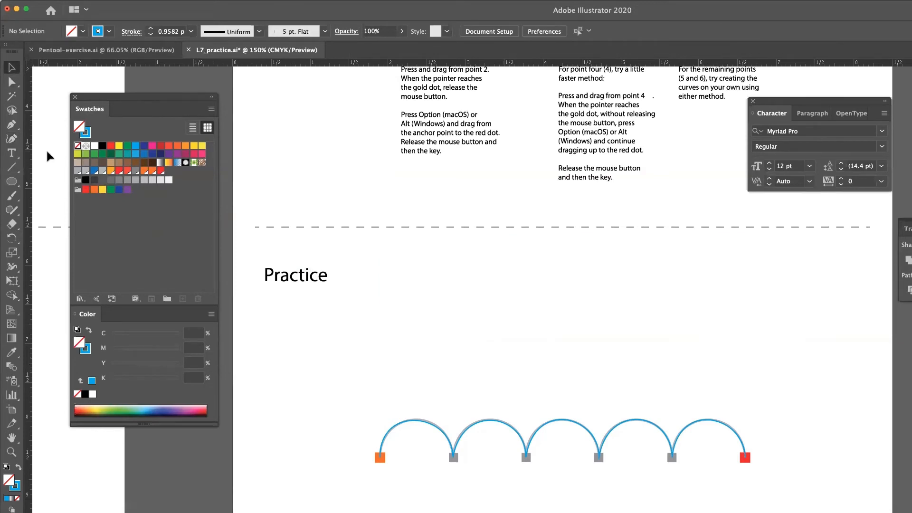
left_click(11, 167)
left_click(11, 67)
- Examine exercise 6 with its numbered guide path and drawing instructions
scroll(491, 309, "right", 5)
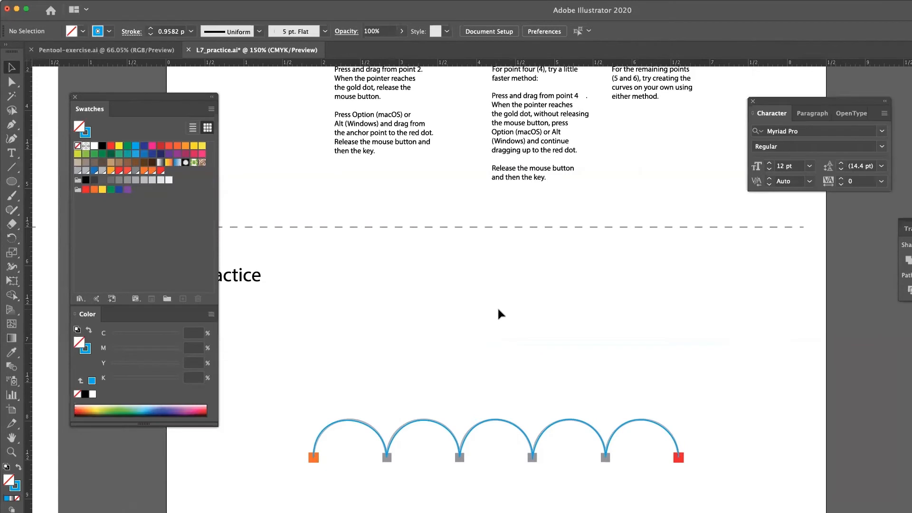
scroll(498, 310, "right", 8)
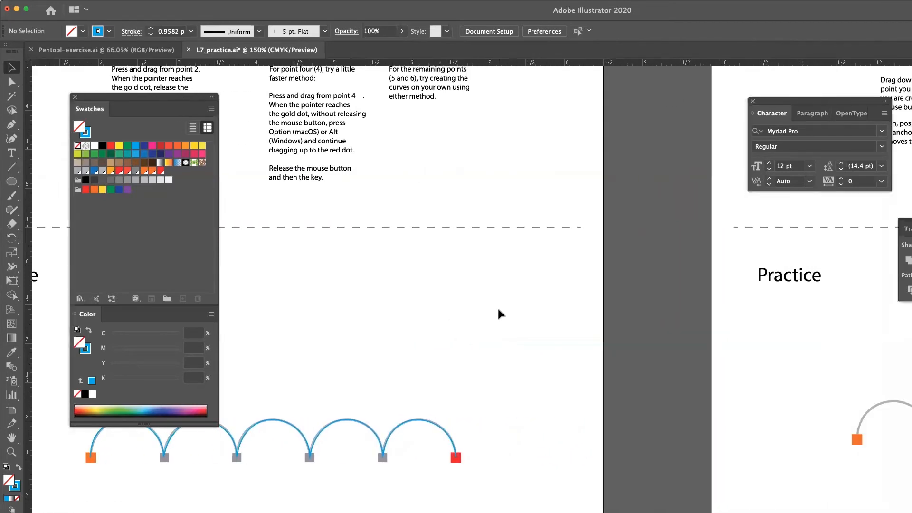
scroll(499, 309, "right", 13)
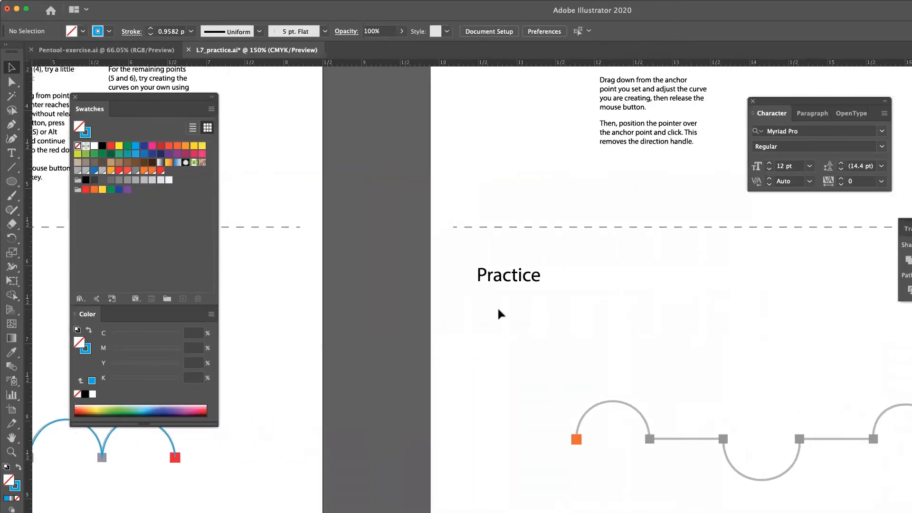
scroll(497, 306, "right", 2)
scroll(497, 307, "up", 6)
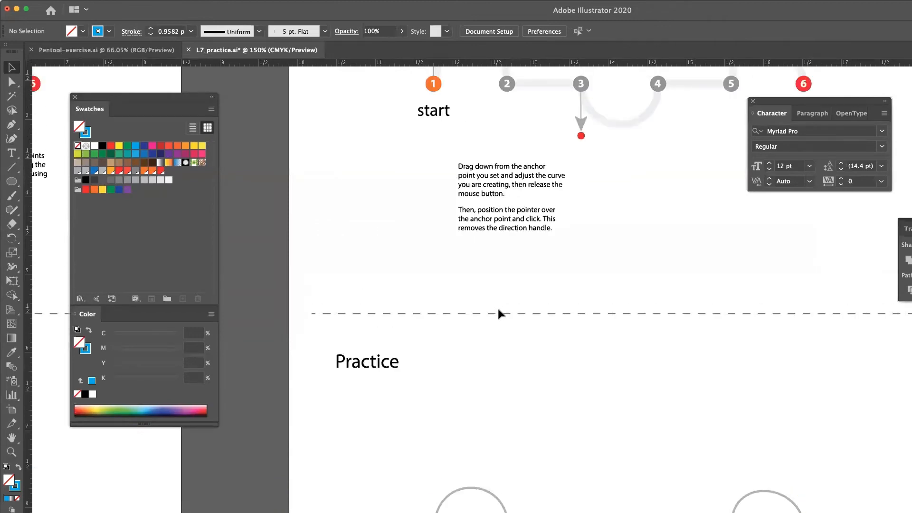
scroll(498, 310, "right", 2)
scroll(498, 309, "up", 4)
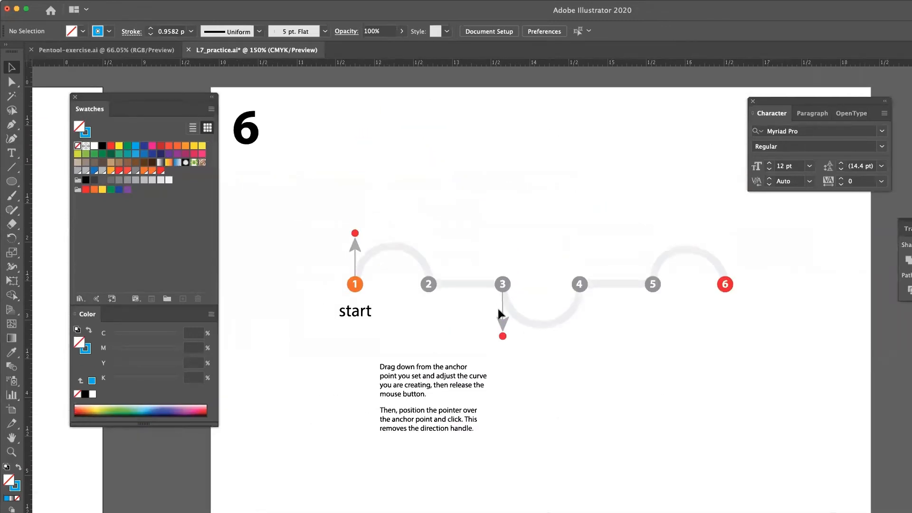
scroll(498, 310, "left", 2)
scroll(498, 310, "right", 3)
scroll(498, 310, "left", 2)
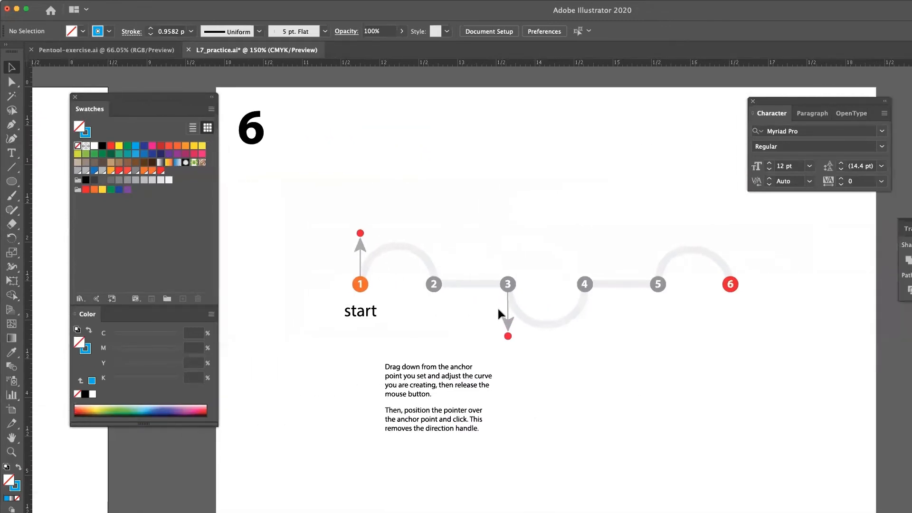
scroll(498, 309, "right", 2)
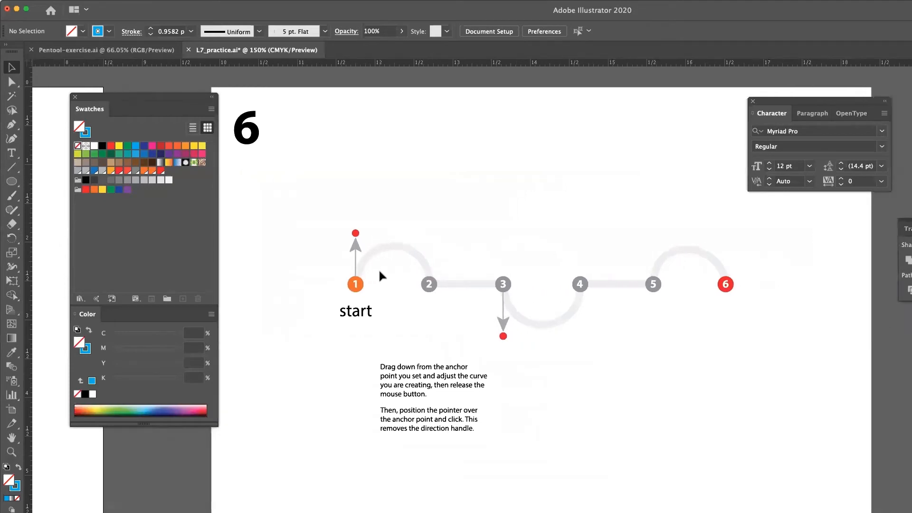
scroll(379, 277, "left", 1)
- Trace exercise 6's first arch from point 1 to point 2 with the Pen tool, remove the outgoing handle, and continue straight to point 3
left_click(11, 124)
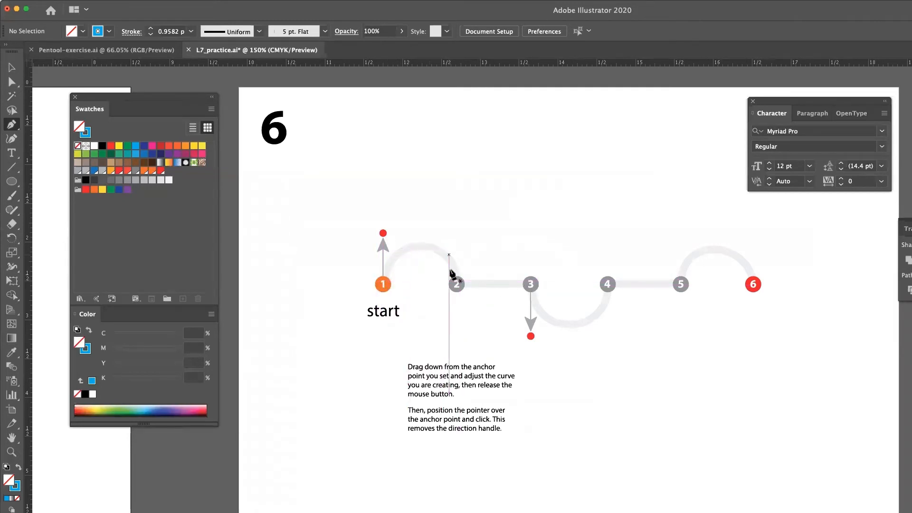
left_click_drag(382, 285, 383, 234)
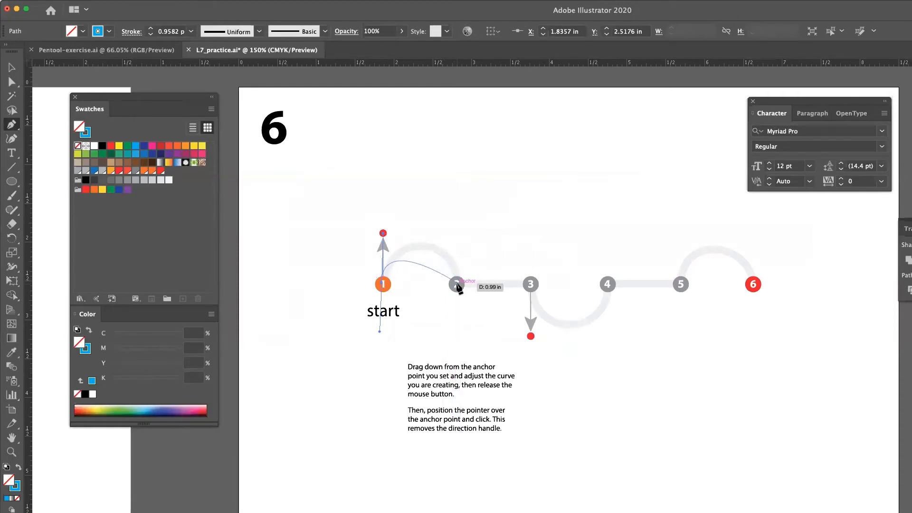
left_click_drag(457, 285, 457, 333)
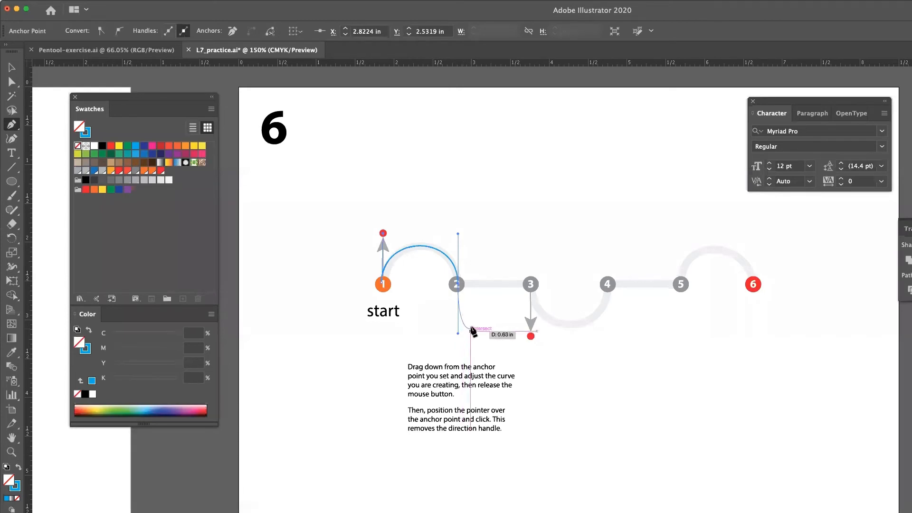
left_click(457, 284)
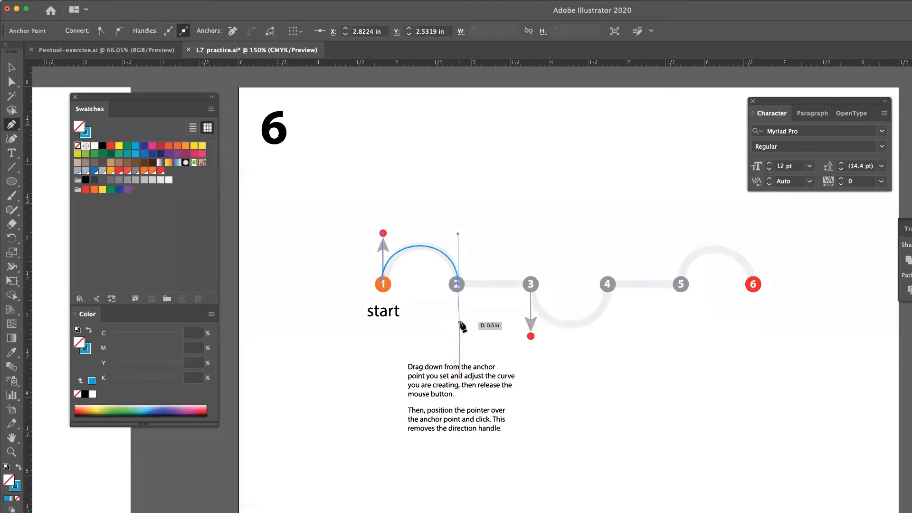
left_click(531, 285)
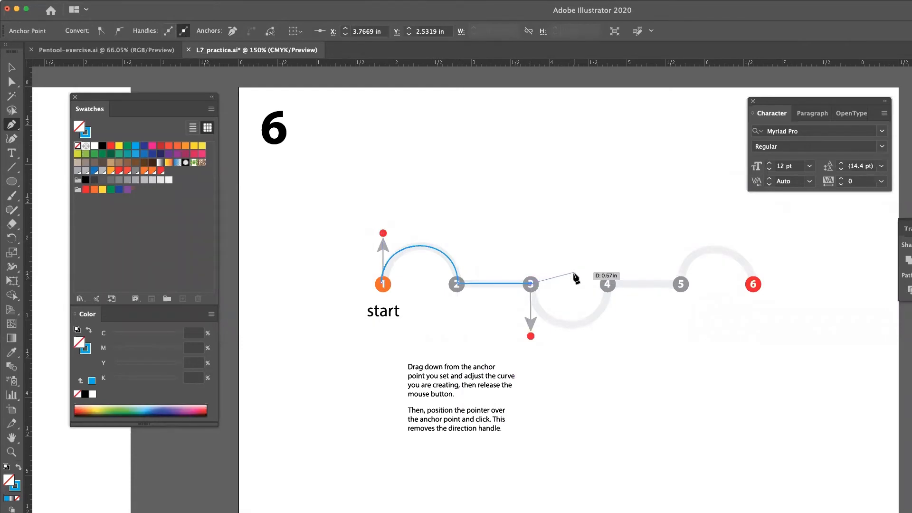
- Add a downward handle at point 3, curve the path below the line to point 4, and remove point 4's outgoing handle
left_click_drag(531, 286, 531, 336)
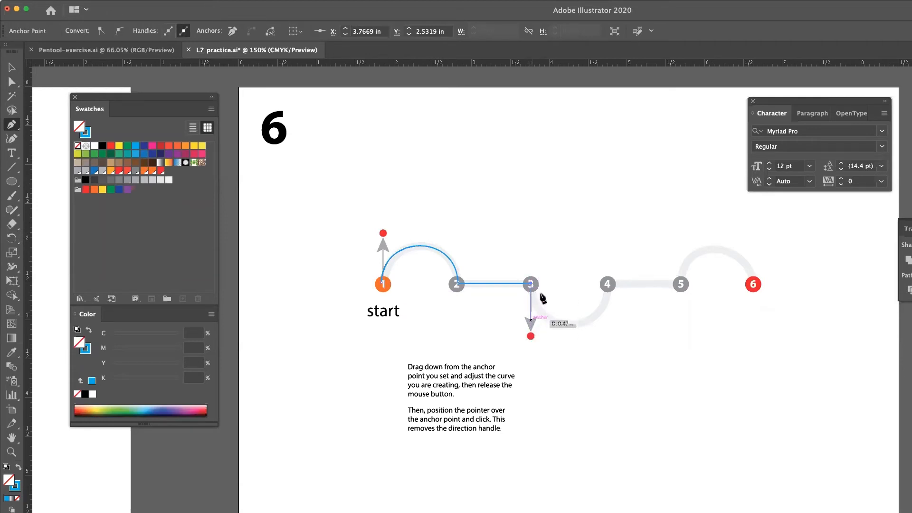
left_click(531, 285)
left_click_drag(531, 296, 531, 335)
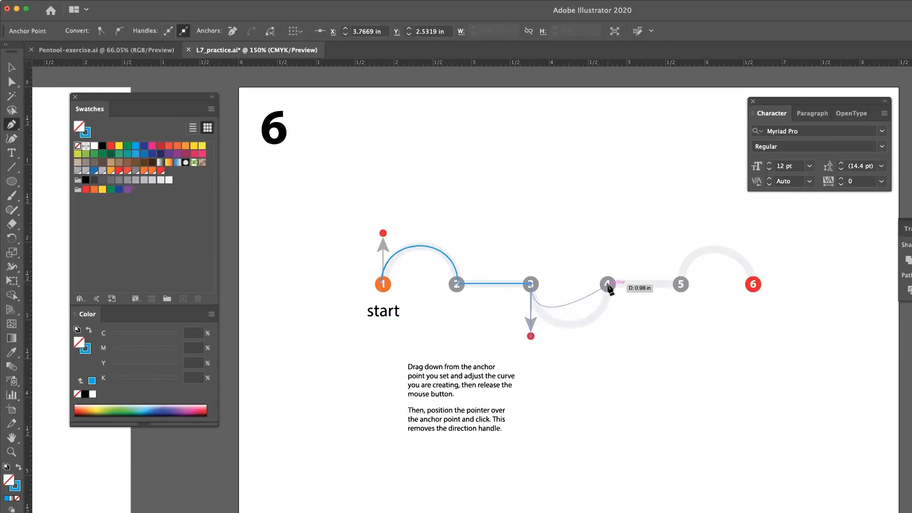
left_click_drag(608, 285, 610, 227)
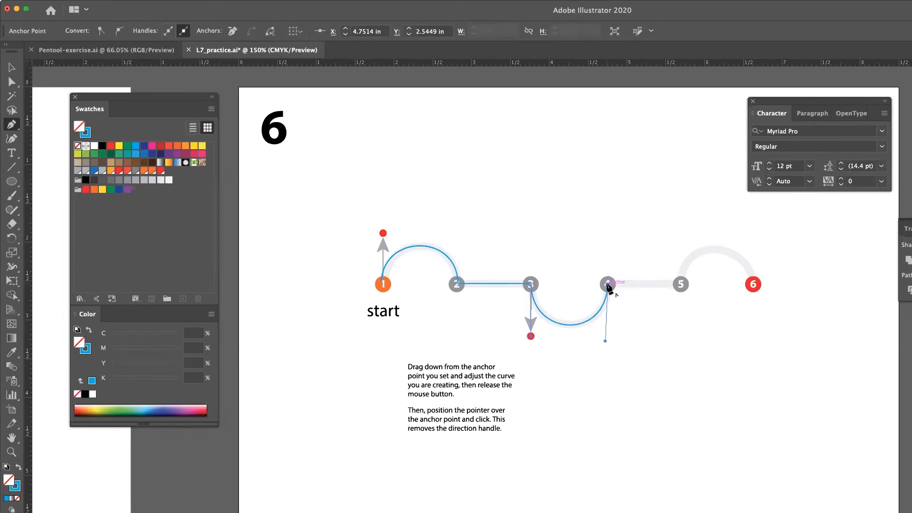
mouse_move(608, 285)
left_mouse_down()
mouse_move(606, 238)
mouse_move(610, 284)
left_mouse_up()
left_click(608, 284)
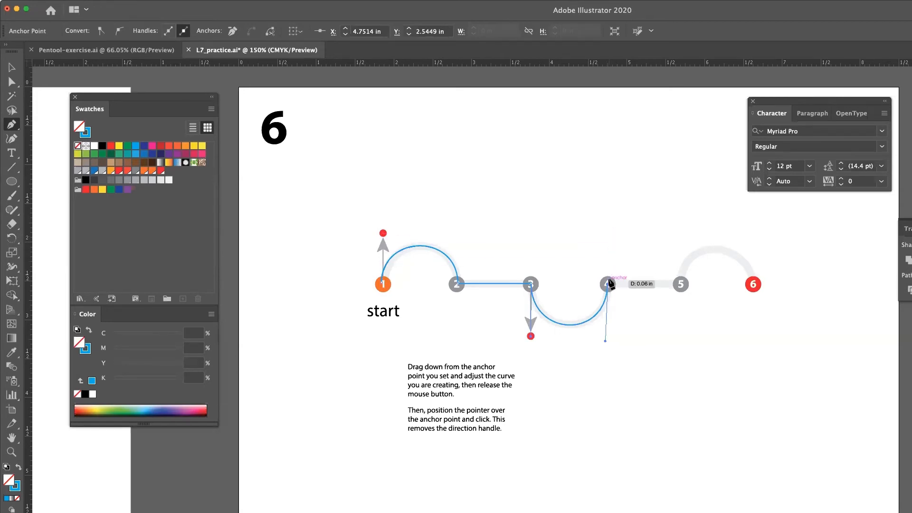
- Continue the path straight to point 5, pull out an upward handle there, and draw the final arch to point 6
left_click(680, 284)
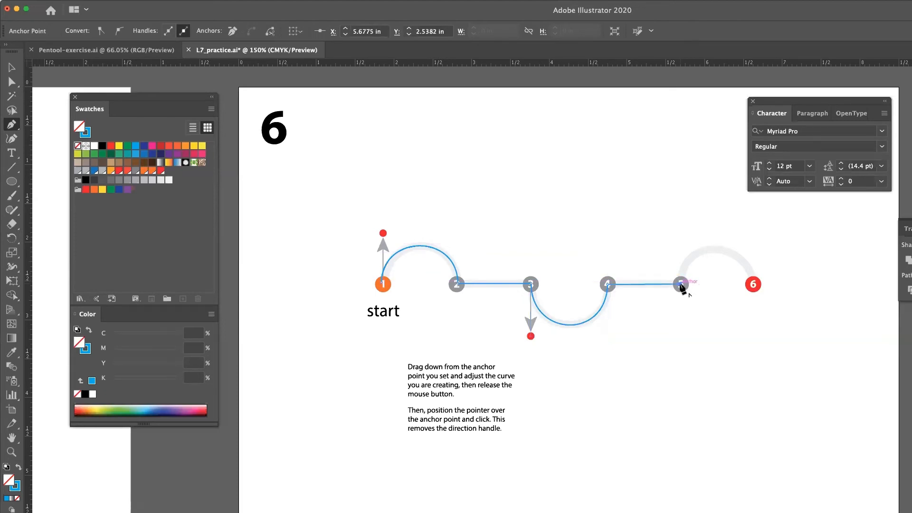
mouse_move(680, 285)
left_mouse_down()
mouse_move(680, 239)
mouse_move(687, 256)
mouse_move(703, 256)
mouse_move(681, 286)
left_mouse_up()
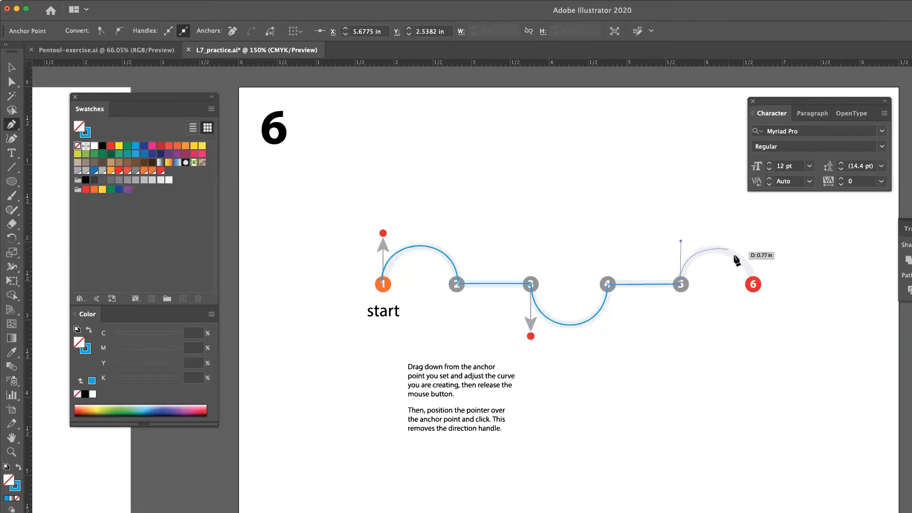
left_click_drag(754, 285, 756, 335)
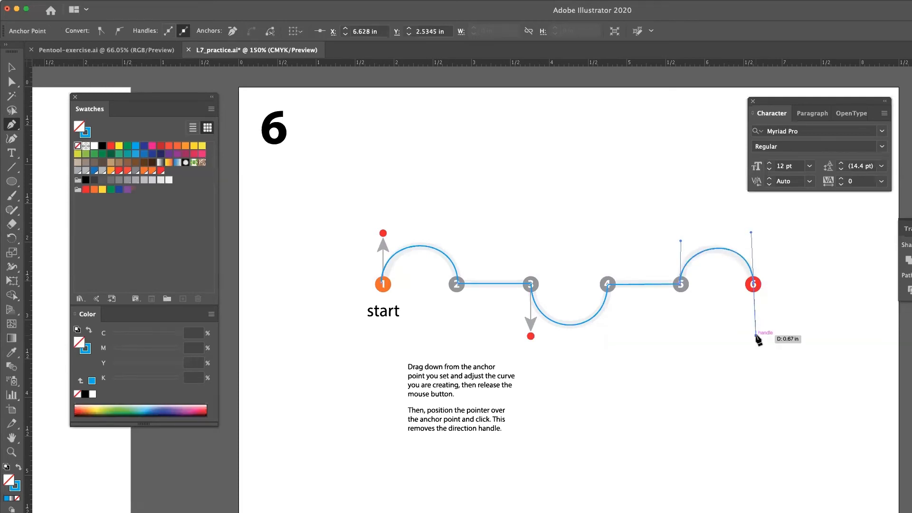
- Finish the exercise 6 path and deselect it with the Selection tool
key("v")
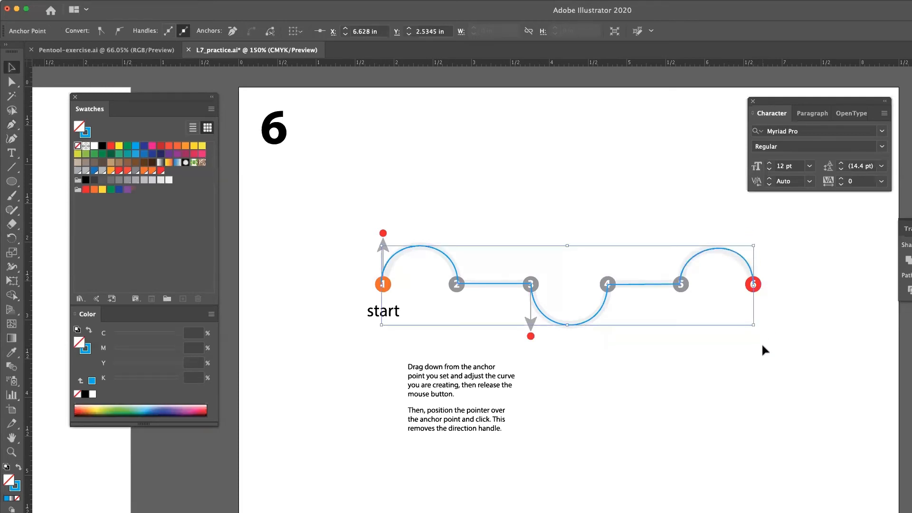
left_click(759, 347)
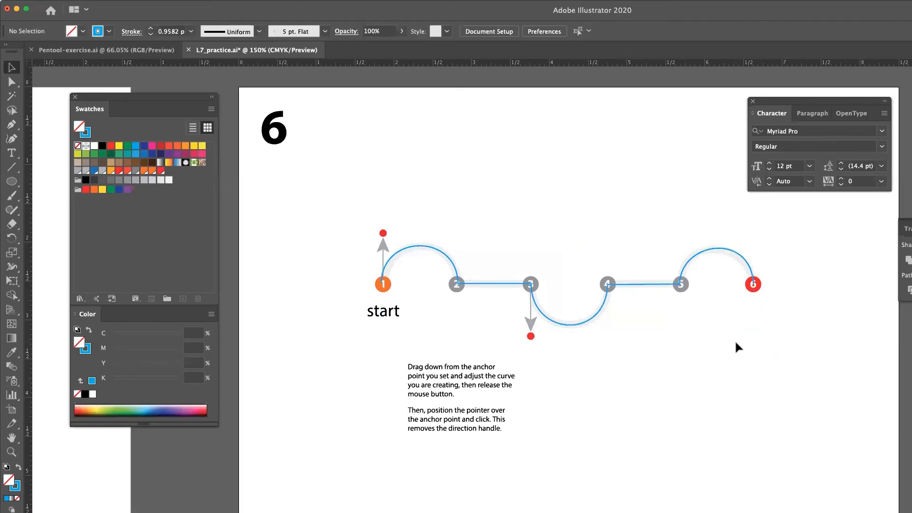
scroll(667, 339, "down", 8)
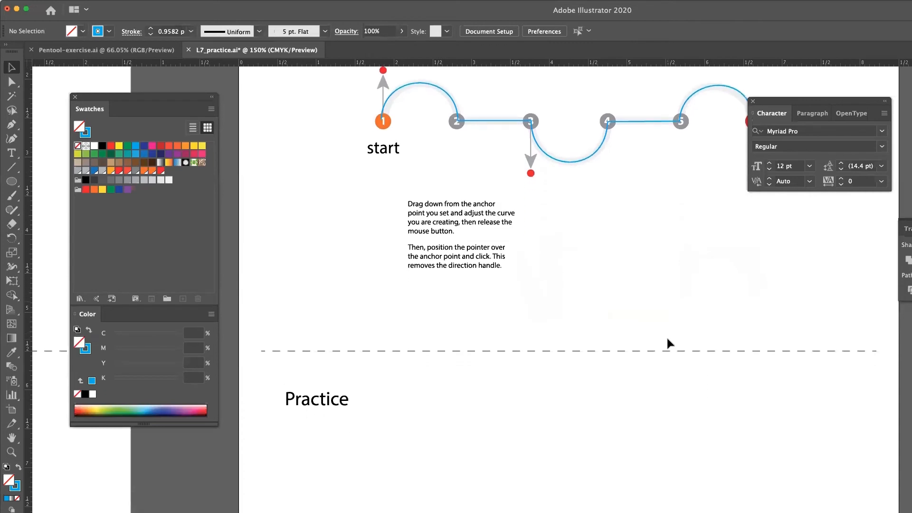
scroll(667, 343, "up", 3)
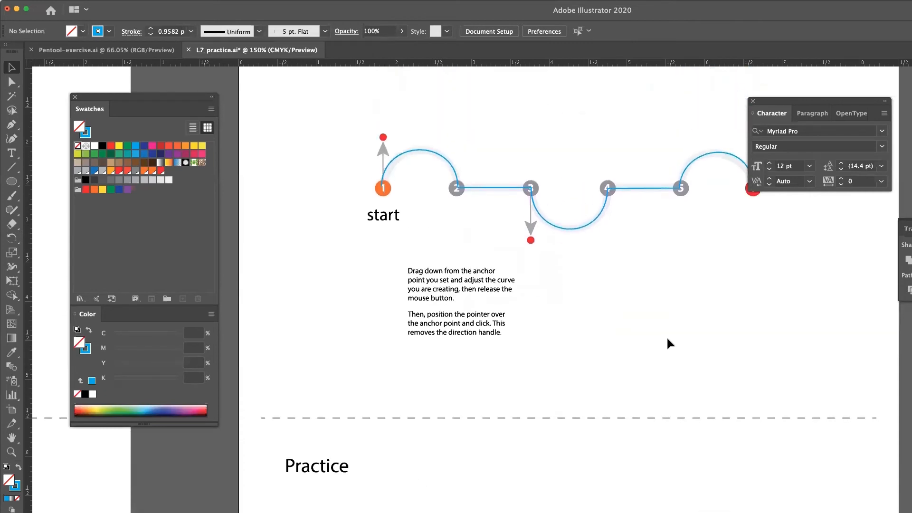
scroll(668, 339, "up", 3)
scroll(667, 339, "right", 1)
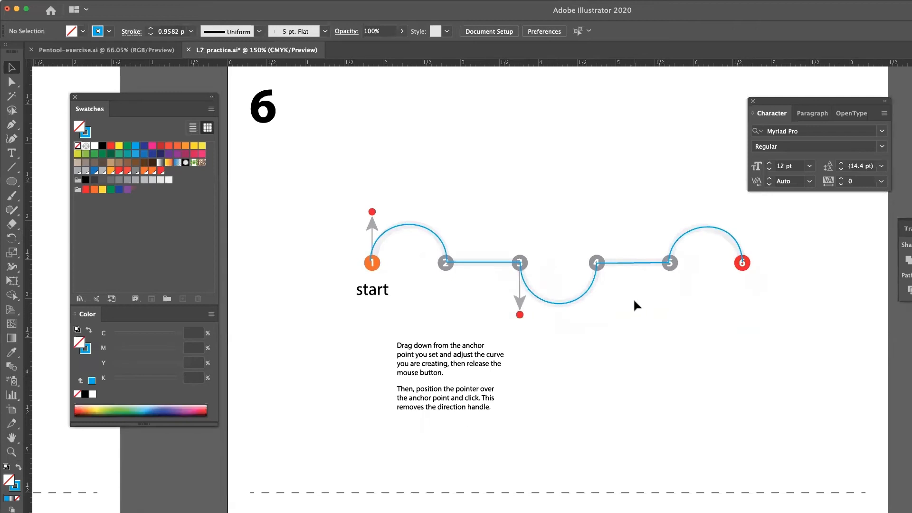
scroll(635, 303, "down", 2)
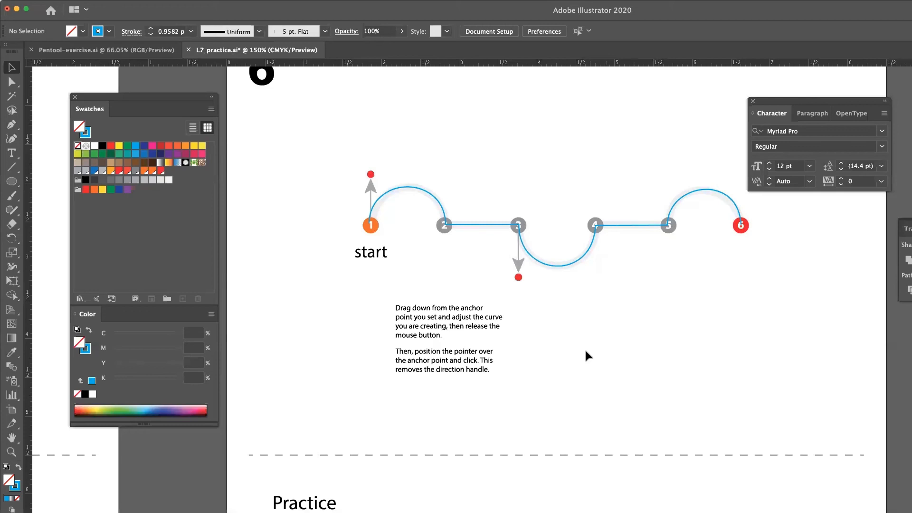
- With the Pen tool, trace exercise 6's practice path from the orange start over the first arch, remove the outgoing handle, and continue straight to the third point
scroll(586, 352, "down", 10)
scroll(585, 352, "up", 2)
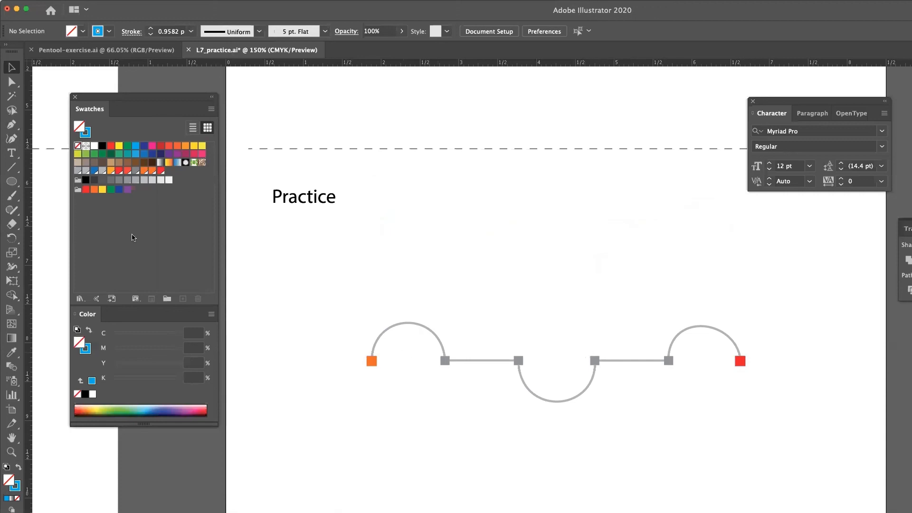
left_click(12, 126)
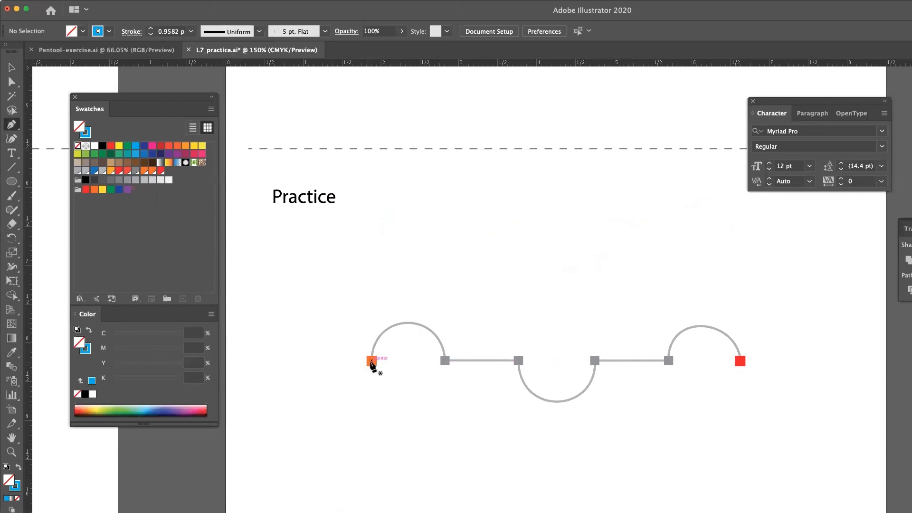
left_click_drag(371, 361, 372, 325)
left_click_drag(445, 362, 447, 416)
left_click(445, 361)
left_click(518, 360)
- Add a downward handle at the third practice point, curve below the line to the fourth point, and remove its outgoing handle
left_click_drag(518, 411, 518, 412)
left_click_drag(596, 360, 596, 306)
left_click(596, 361)
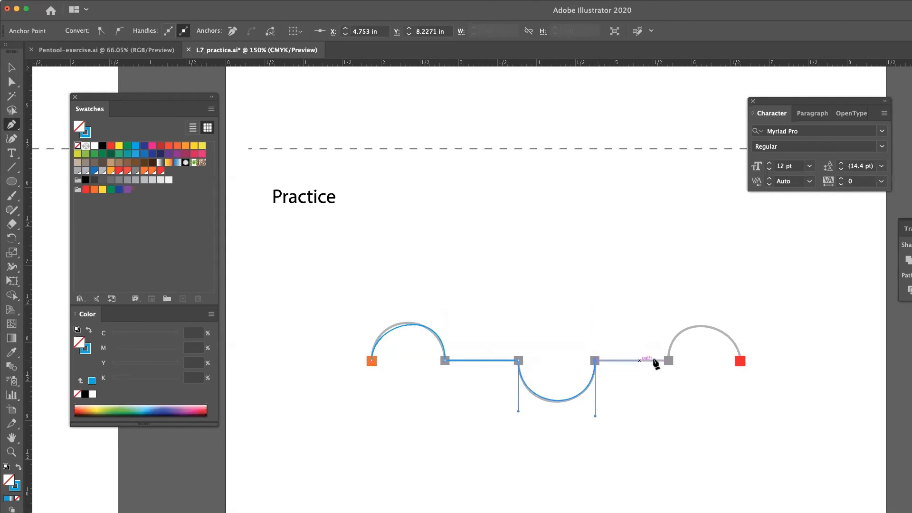
- Continue the practice path straight to the fifth point, pull an upward handle there, and draw the final arch to the red end point
left_click(668, 361)
left_click_drag(668, 361, 668, 320)
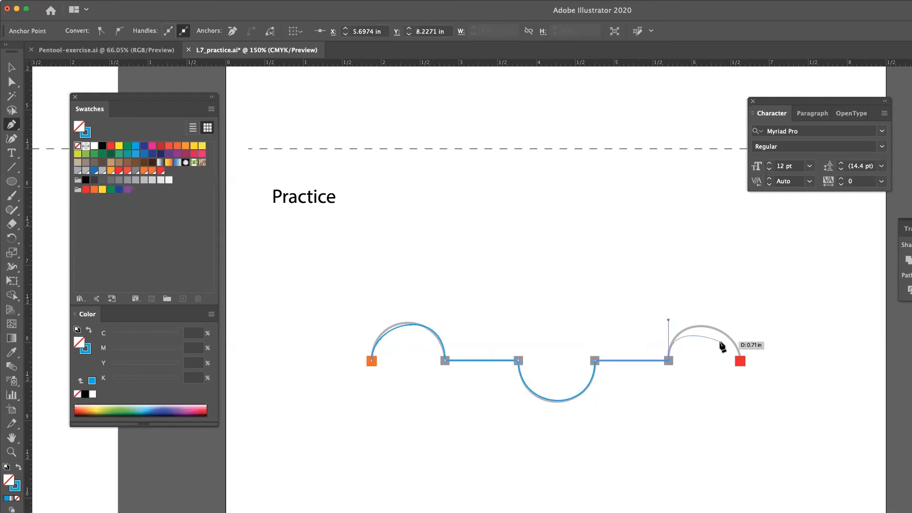
left_click_drag(740, 361, 740, 407)
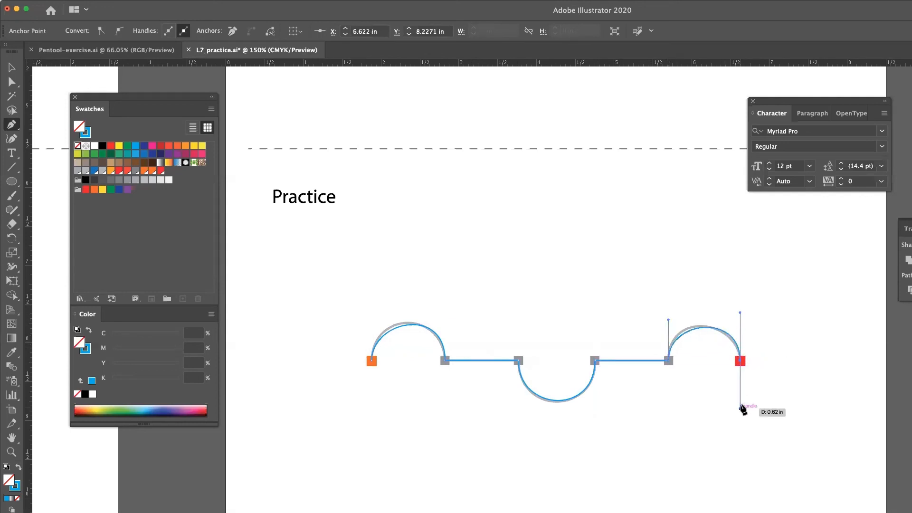
- Refine the final practice arch by adjusting the direction handles at both of its ends with the Direct Selection tool to match the guide
key("a")
left_click_drag(669, 319, 668, 313)
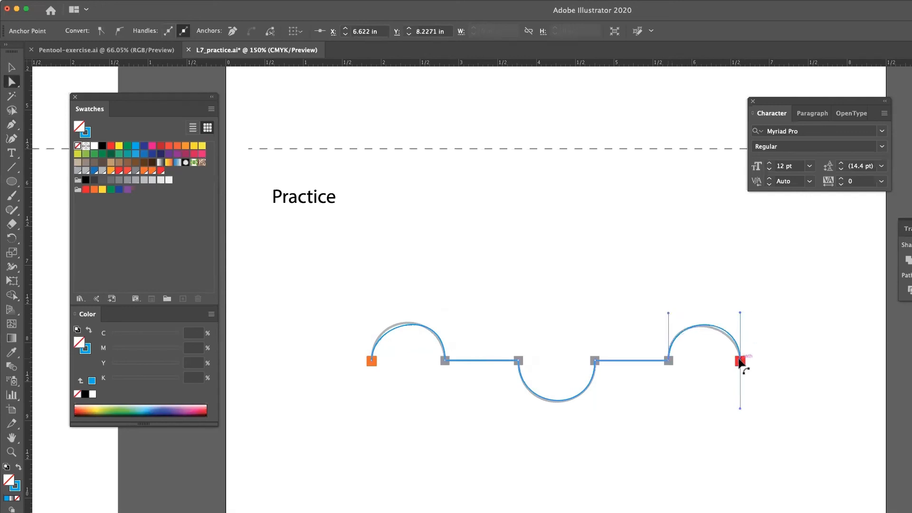
left_click_drag(740, 360, 741, 350)
key("super+z")
left_click_drag(740, 312, 740, 319)
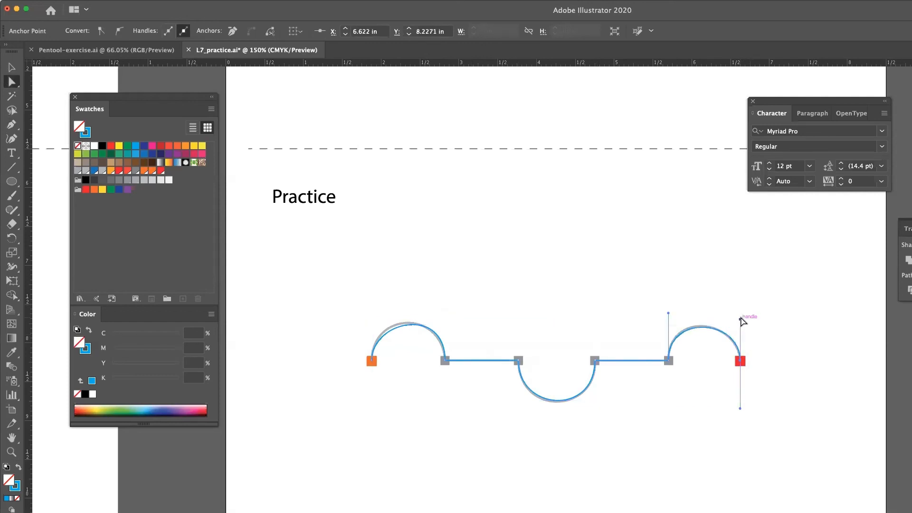
- Adjust both direction handles of the first practice arch to fit the grey guide, and deselect the path
left_click(372, 361)
left_click_drag(373, 323, 371, 313)
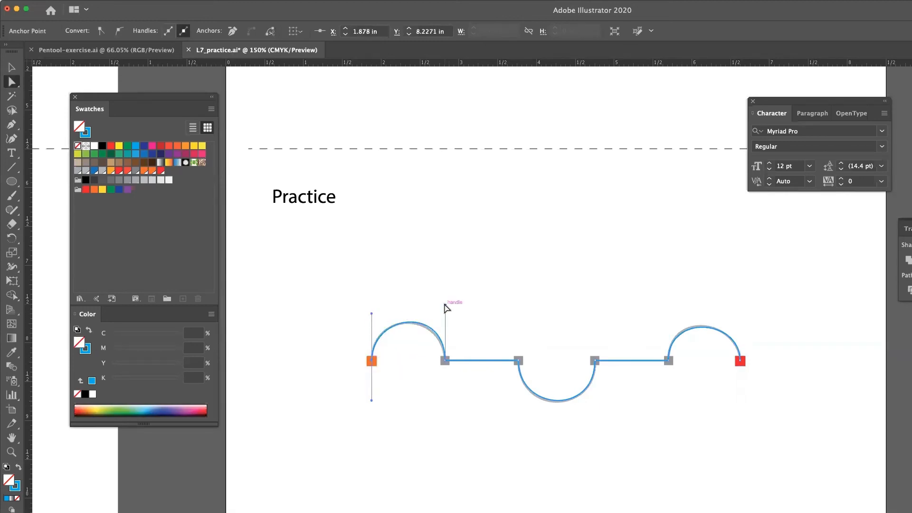
left_click_drag(445, 304, 444, 310)
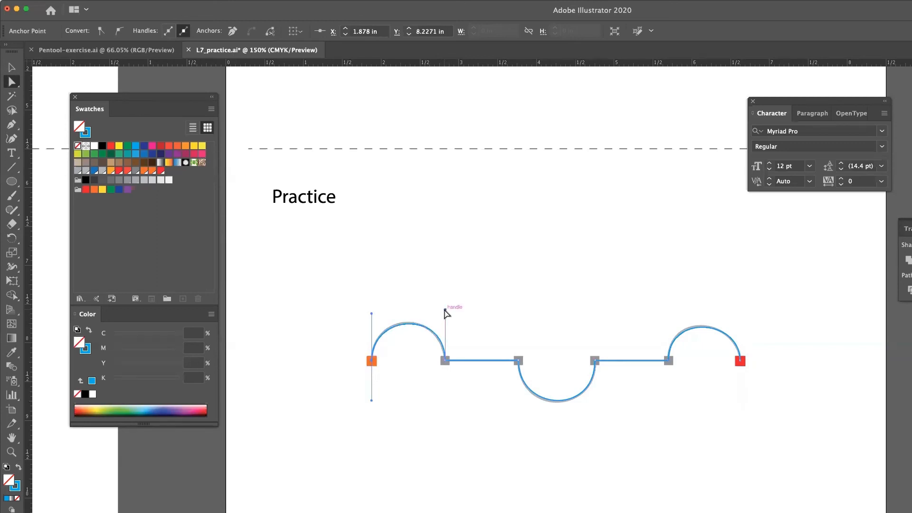
left_click(460, 418)
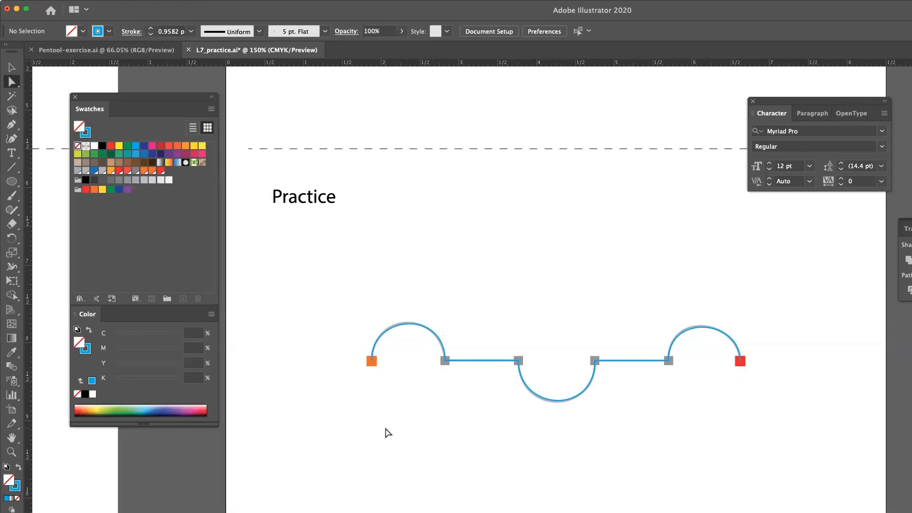
key("v")
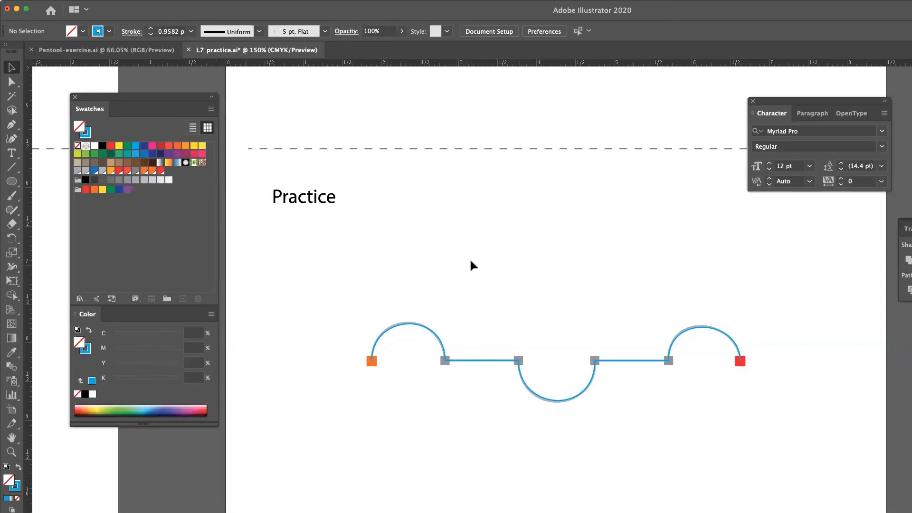
- Review all six exercise artboards in L7_practice.ai at 50% zoom
key("z")
left_click(535, 303, "alt")
left_click(535, 303, "alt")
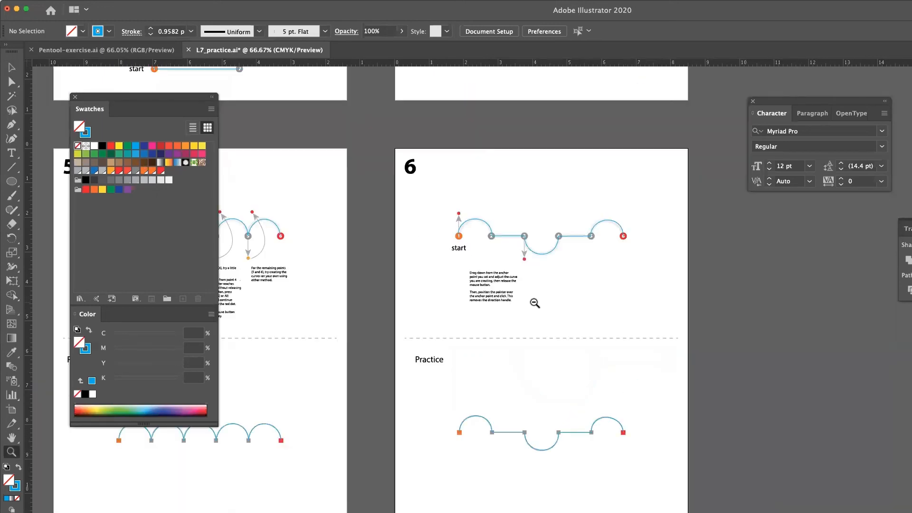
left_click(534, 303, "alt")
scroll(535, 302, "left", 10)
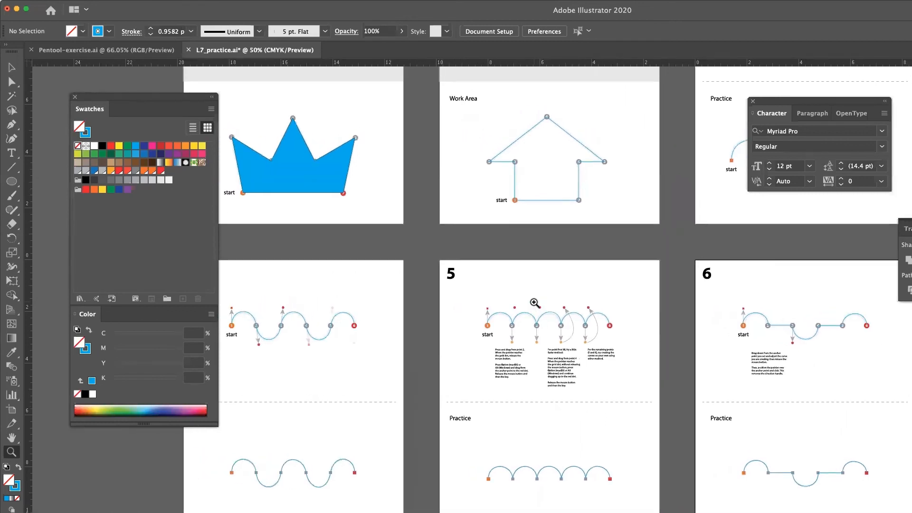
scroll(535, 302, "up", 5)
scroll(535, 303, "up", 1)
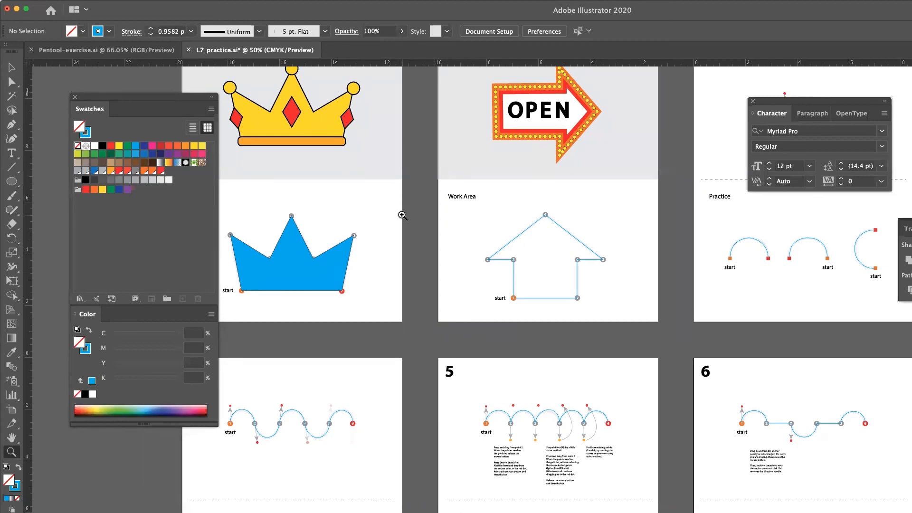
scroll(403, 215, "up", 2)
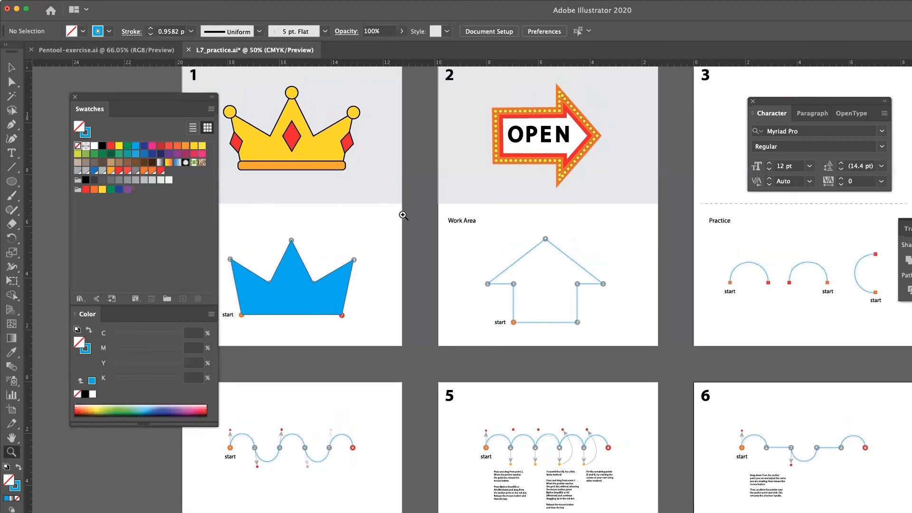
- Switch to Pentool-exercise.ai, look over its exercises, and bring the Straight lines star guide into close view
left_click(102, 51)
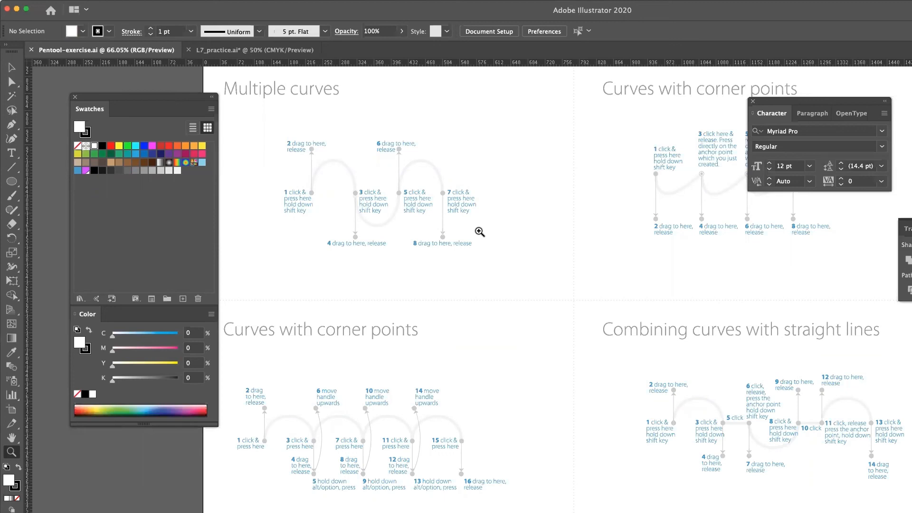
scroll(480, 231, "down", 10)
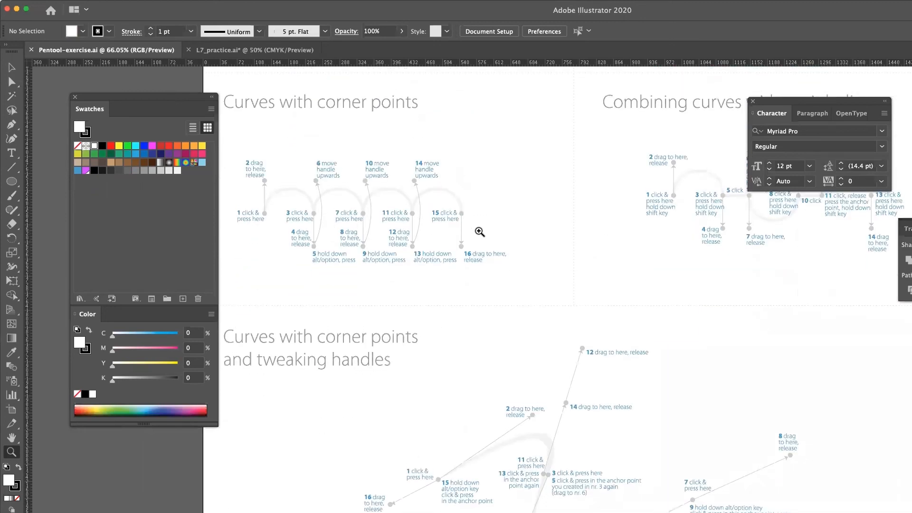
scroll(479, 231, "up", 12)
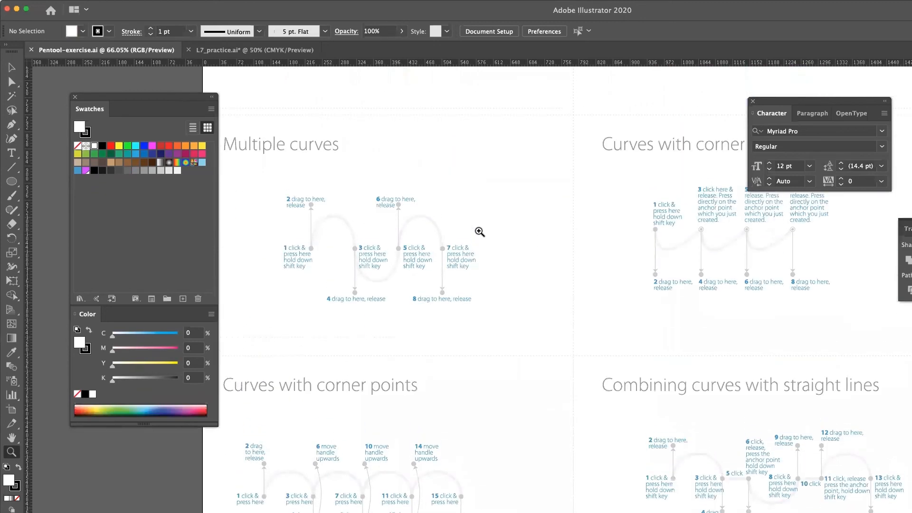
scroll(480, 231, "up", 15)
scroll(480, 231, "down", 4)
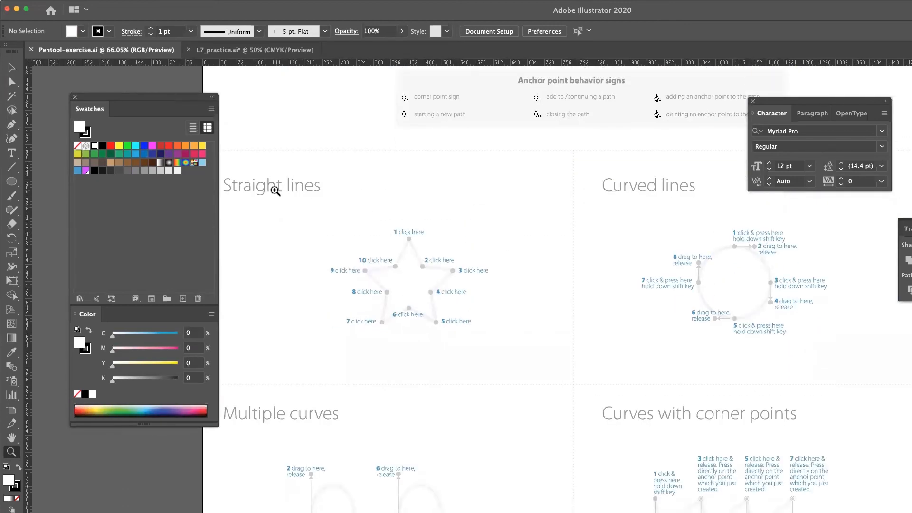
left_click_drag(276, 190, 573, 411)
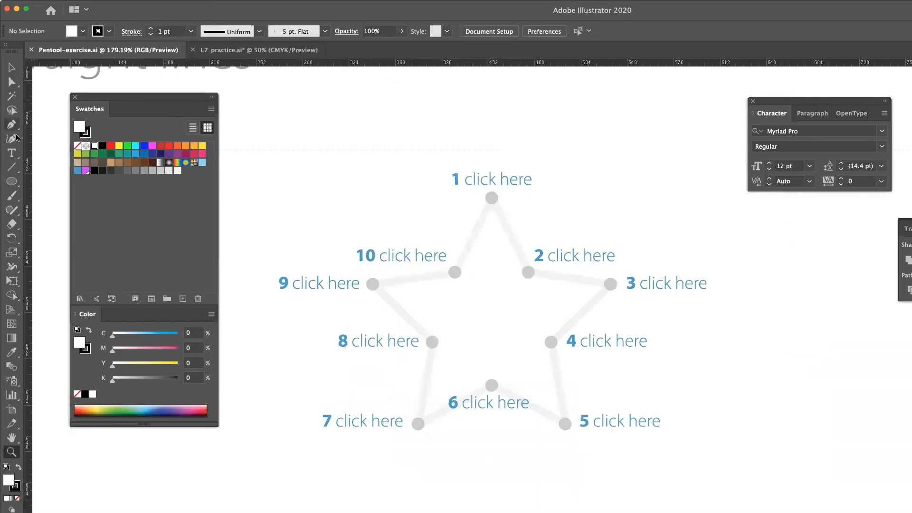